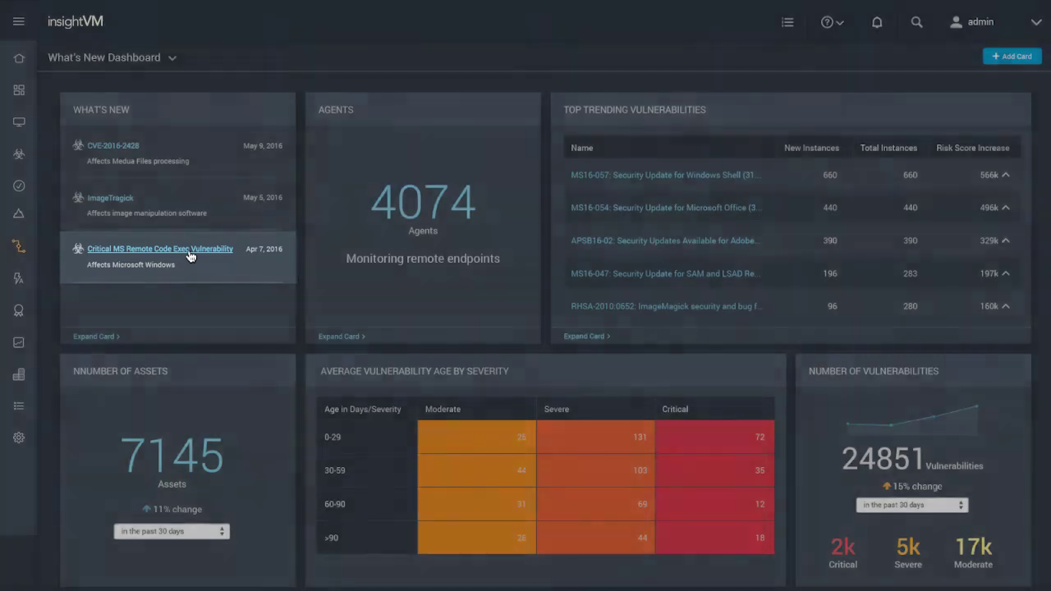
List the assets with Critical MS Remote Code Exec Vulnerability and select the first five.
{"action": "left_click", "coordinate": [190, 251]}
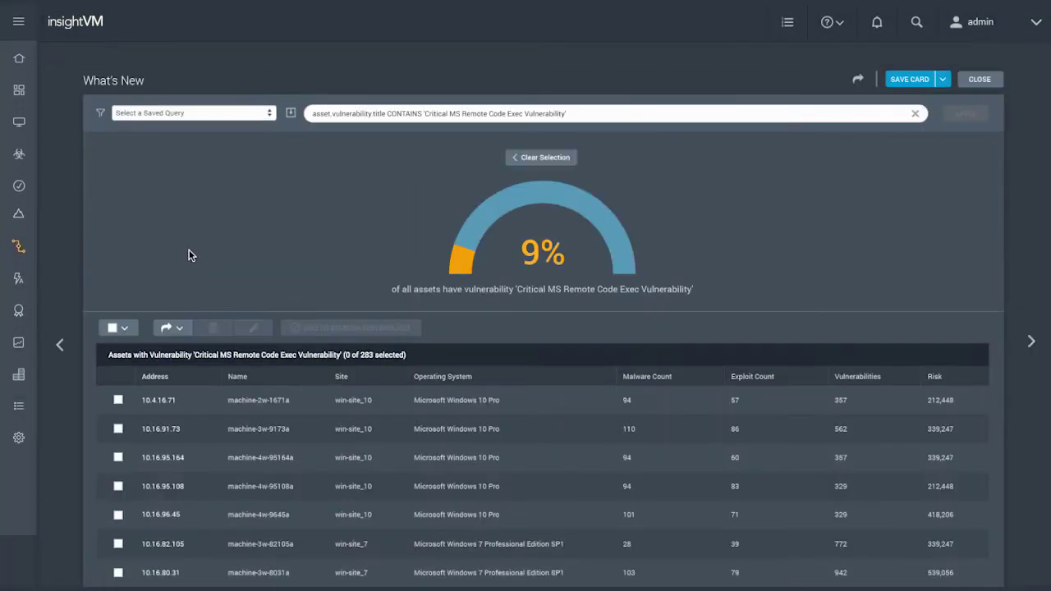
{"action": "left_click", "coordinate": [118, 402]}
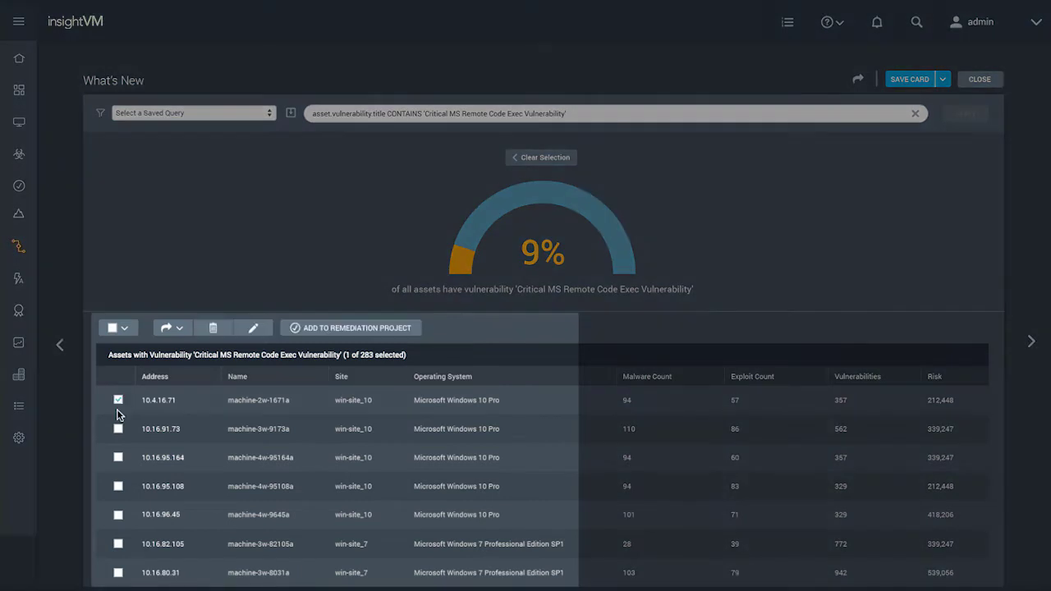
{"action": "left_click", "coordinate": [119, 430]}
{"action": "left_click", "coordinate": [118, 457]}
{"action": "left_click", "coordinate": [118, 486]}
{"action": "left_click", "coordinate": [119, 515]}
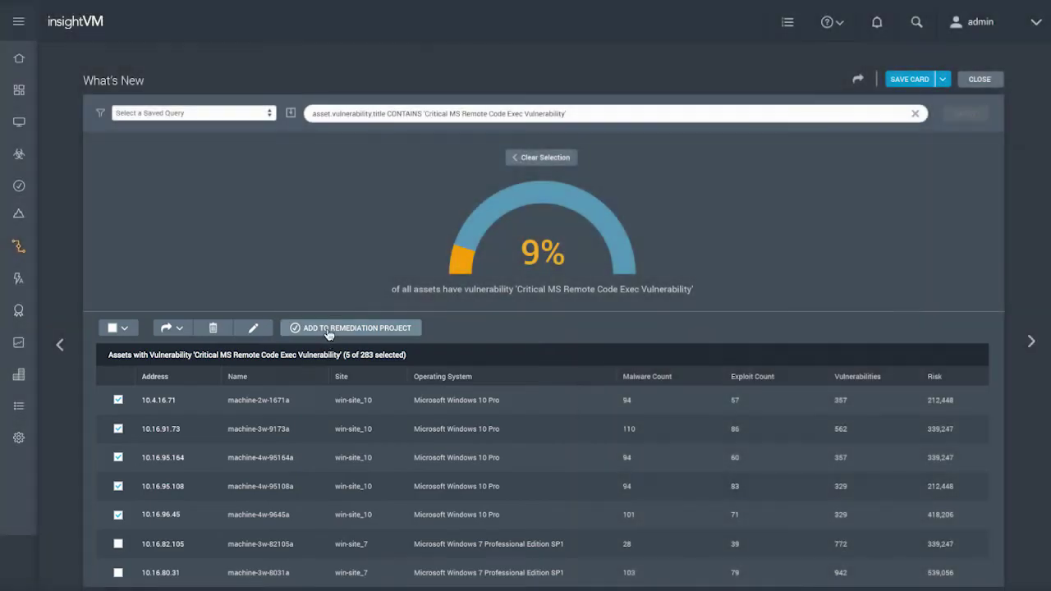
Create remediation project 'Critical MS Remote Code Exec Vulnerability' for IT Team, ending 5/31/2016.
{"action": "left_click", "coordinate": [326, 328]}
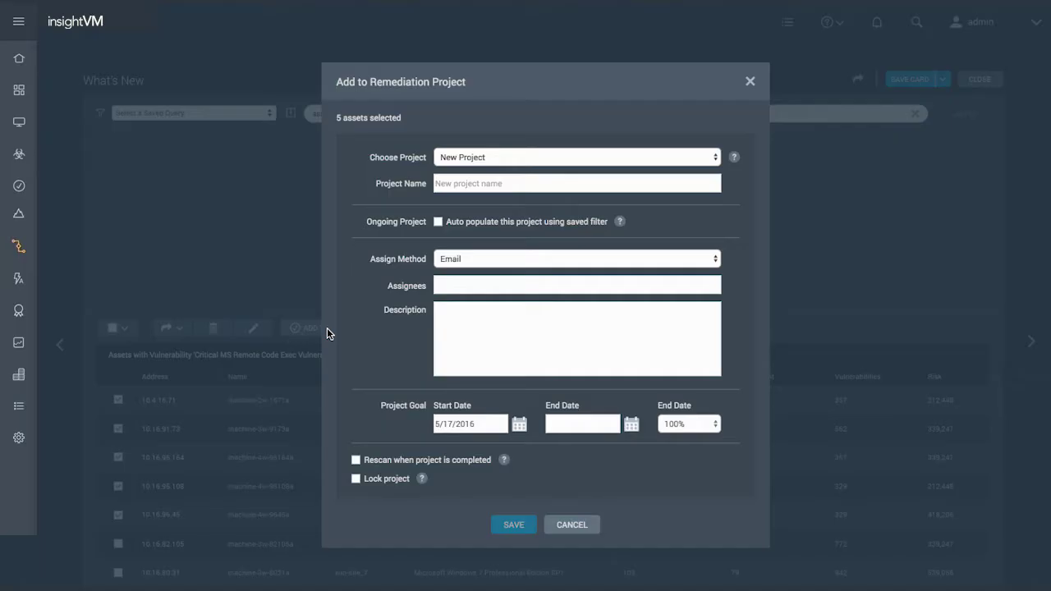
{"action": "left_click", "coordinate": [463, 186]}
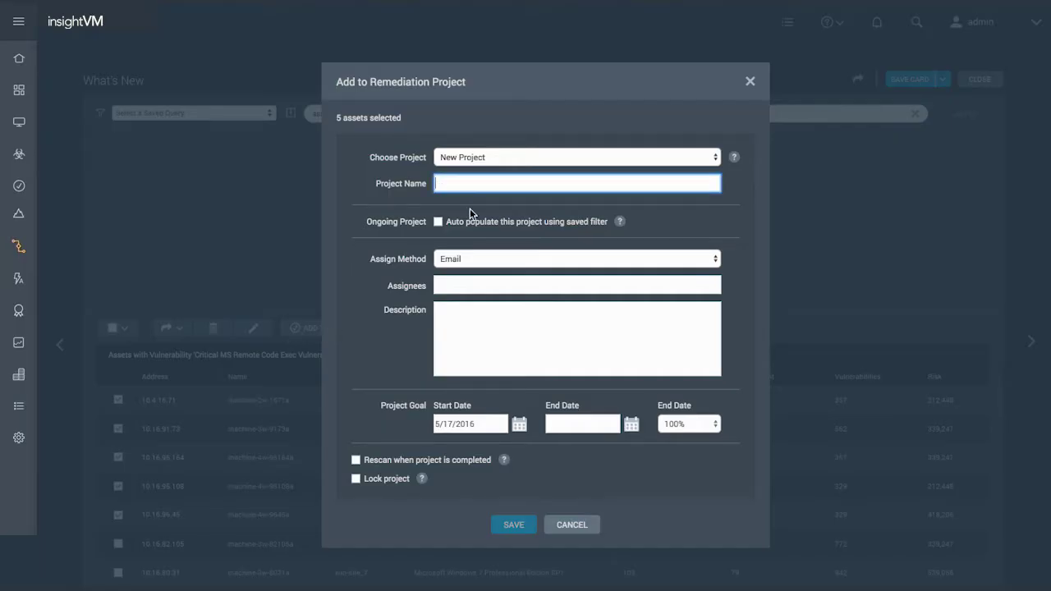
{"action": "type", "text": "Critical MS"}
{"action": "type", "text": " Remote Code "}
{"action": "type", "text": "Exec Vulnera"}
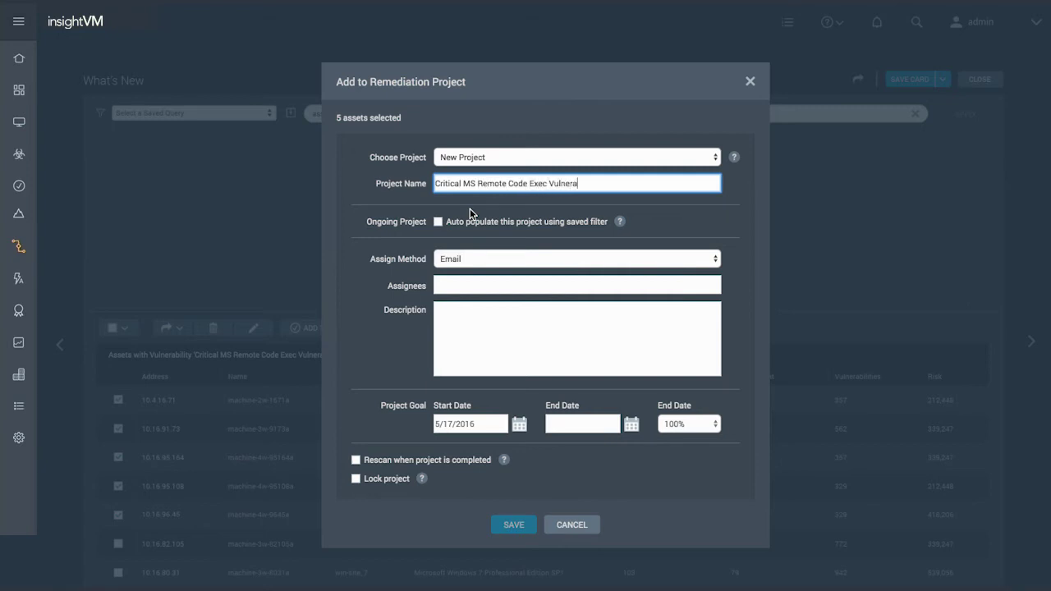
{"action": "type", "text": "bility"}
{"action": "left_click", "coordinate": [460, 285]}
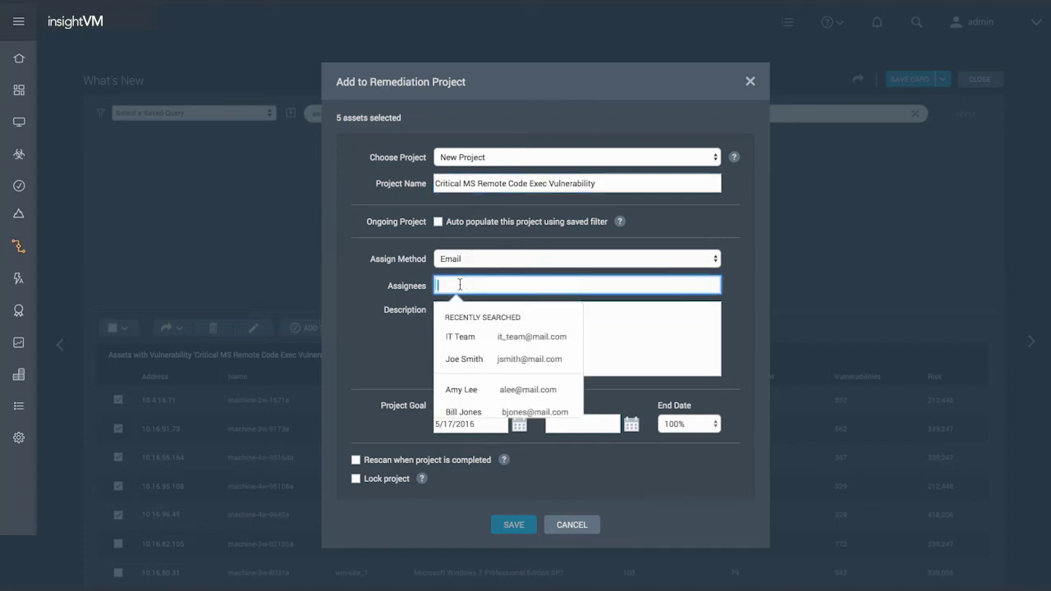
{"action": "left_click", "coordinate": [481, 340]}
{"action": "left_click", "coordinate": [568, 423]}
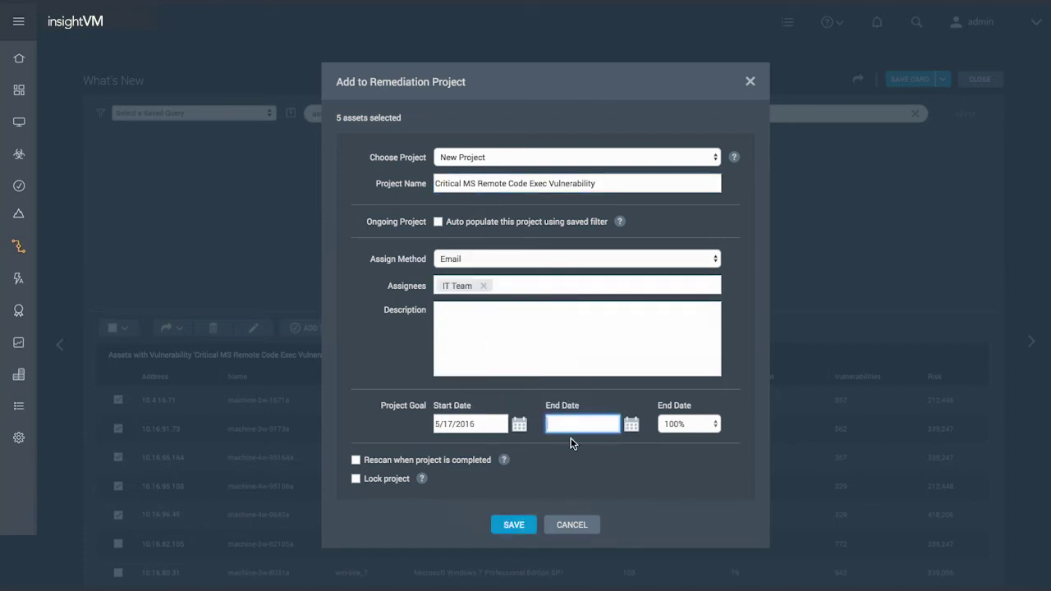
{"action": "type", "text": "5/31/2016"}
{"action": "left_click", "coordinate": [520, 524]}
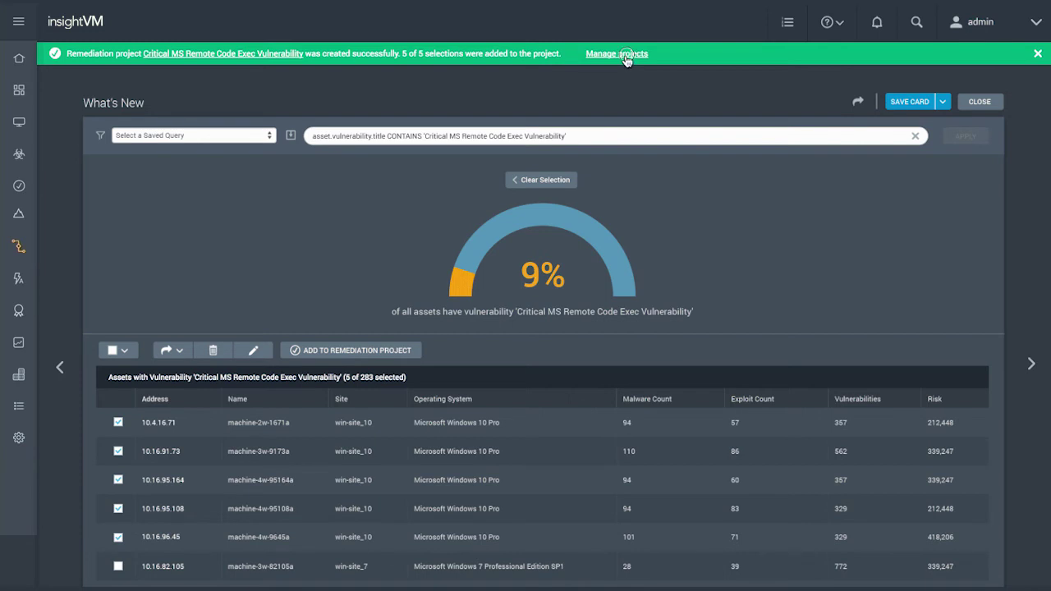
Go to the remediation projects list and start configuring a new automation.
{"action": "left_click", "coordinate": [624, 55]}
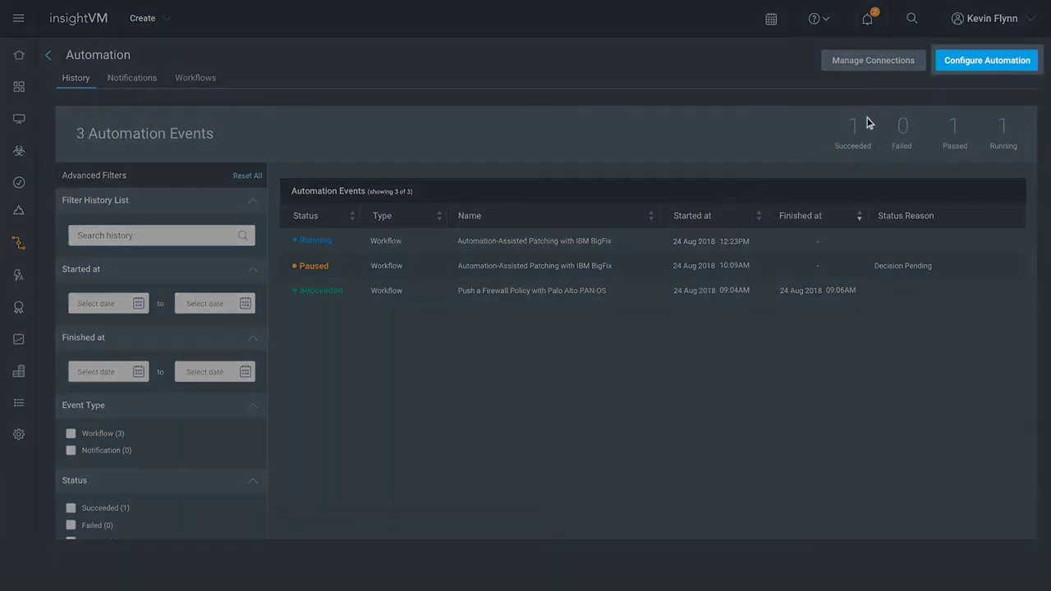
{"action": "left_click", "coordinate": [977, 63]}
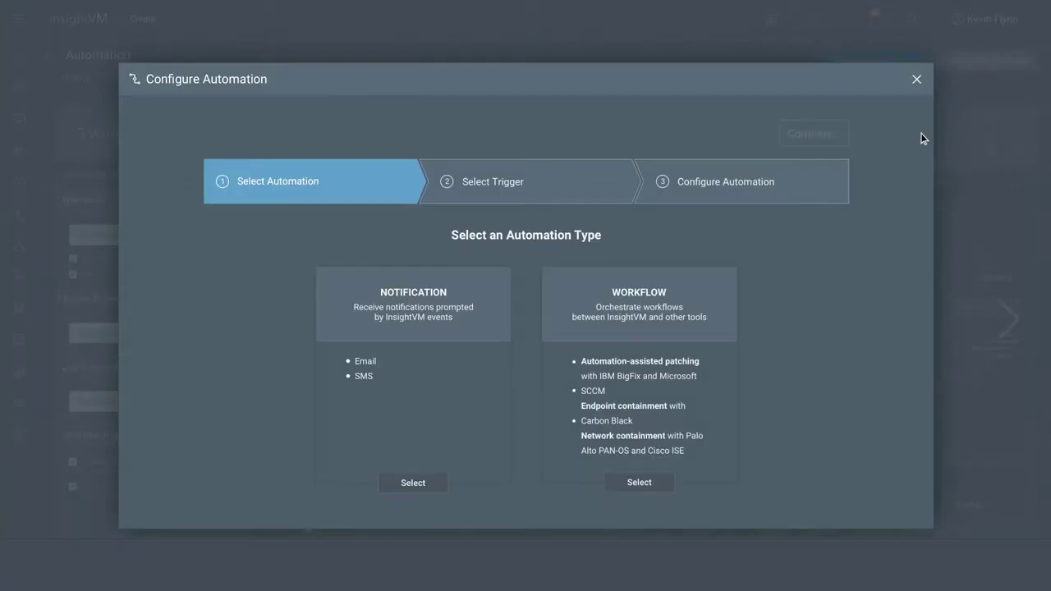
Activate a vulnerability-triggered Automation-Assisted Patching with IBM BigFix workflow.
{"action": "left_click", "coordinate": [655, 485]}
{"action": "left_click", "coordinate": [812, 136]}
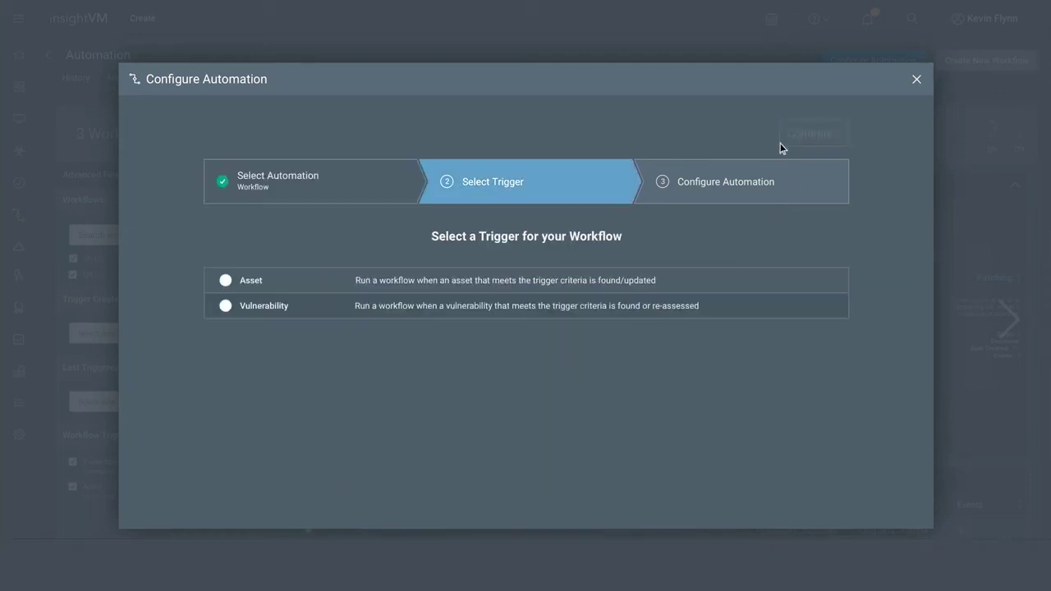
{"action": "left_click", "coordinate": [225, 306]}
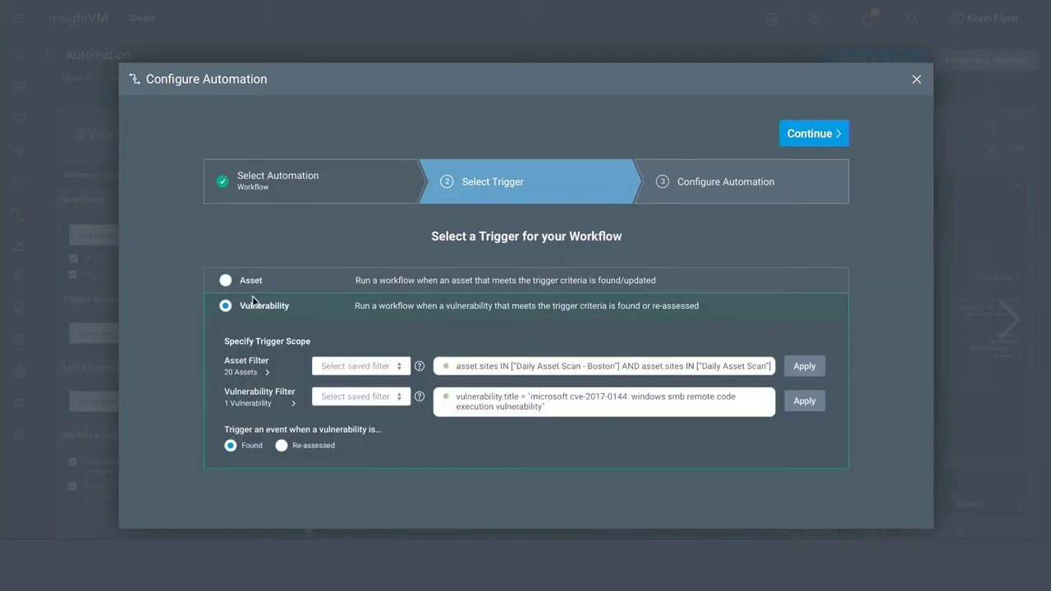
{"action": "left_click", "coordinate": [811, 136]}
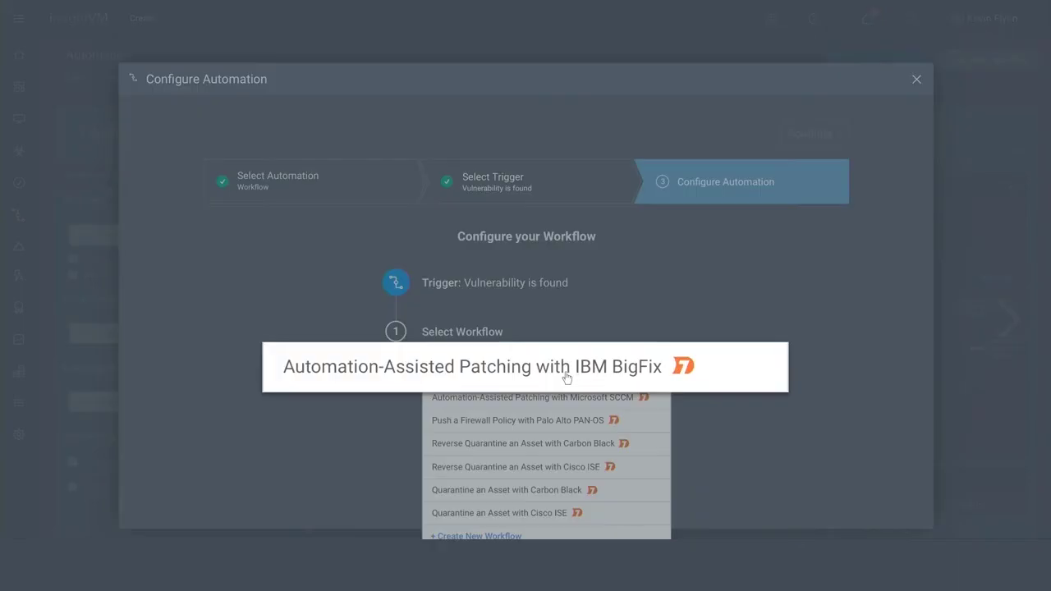
{"action": "left_click", "coordinate": [566, 376]}
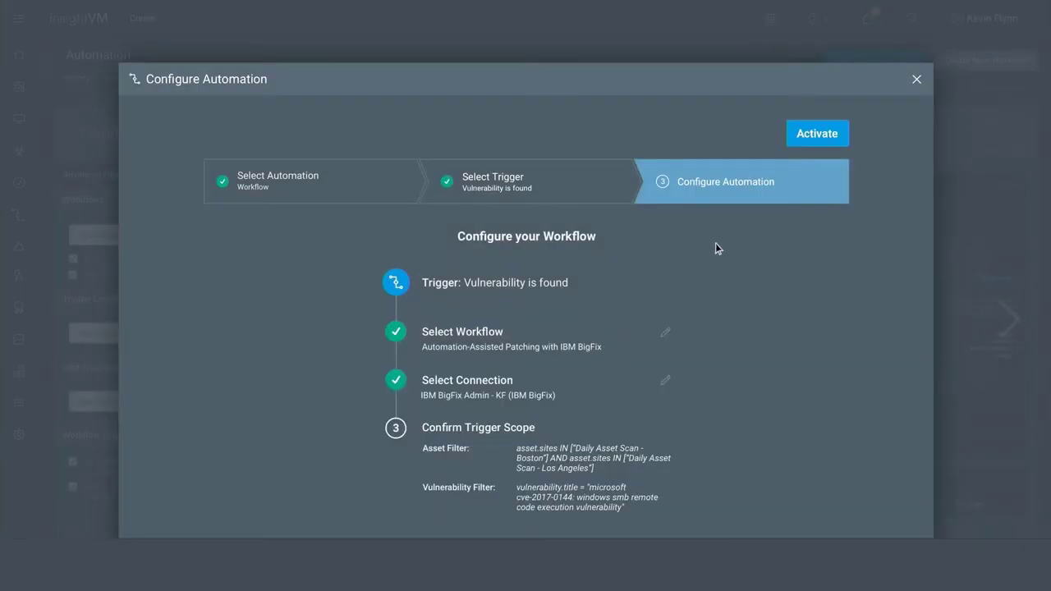
{"action": "left_click", "coordinate": [817, 134]}
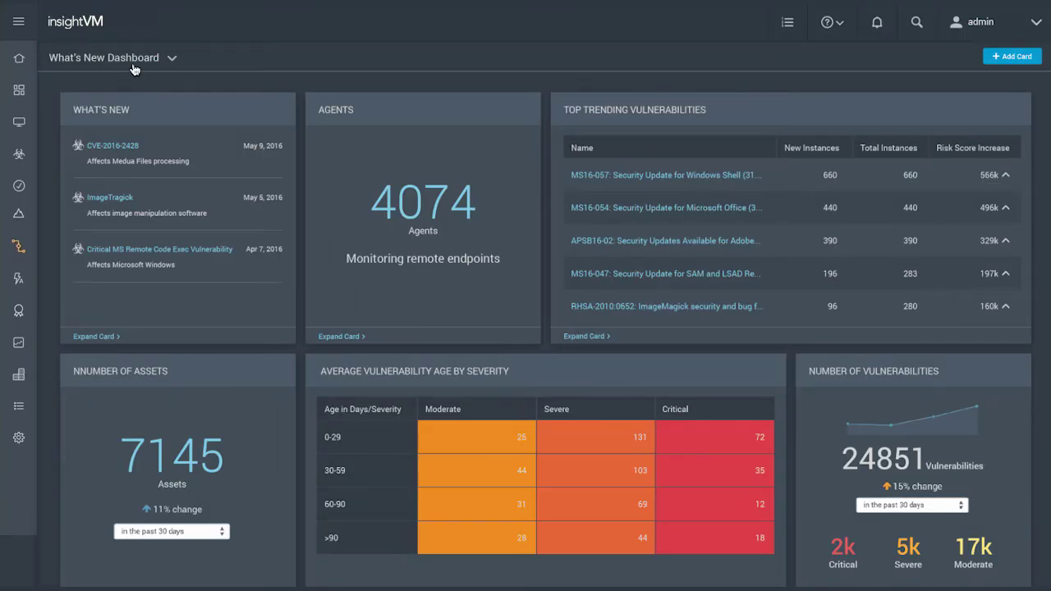
{"action": "mouse_move", "coordinate": [105, 57]}
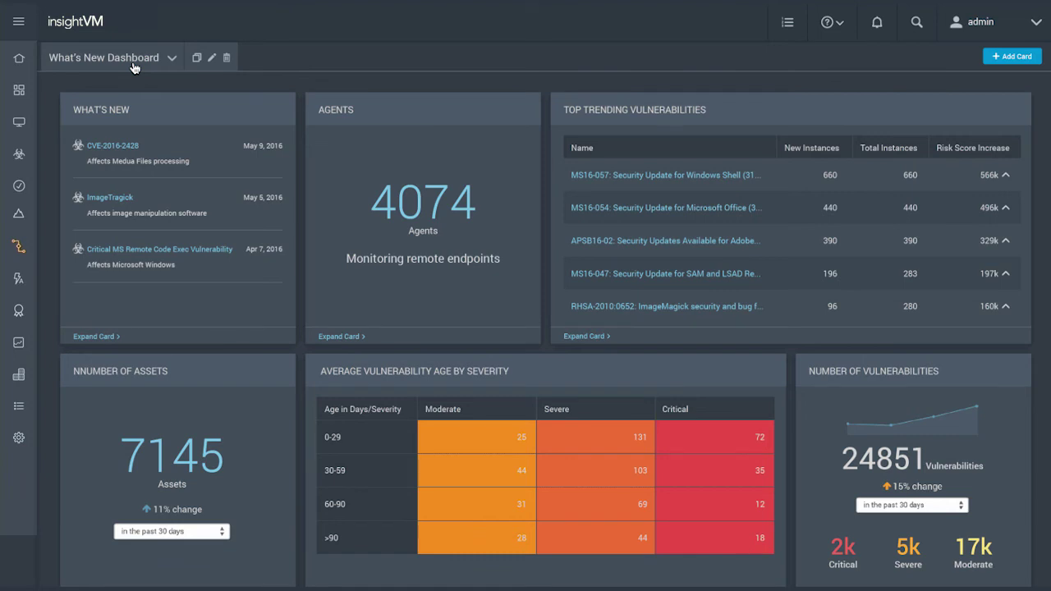
Open the dashboard selector to list the available dashboards.
{"action": "left_click", "coordinate": [134, 67]}
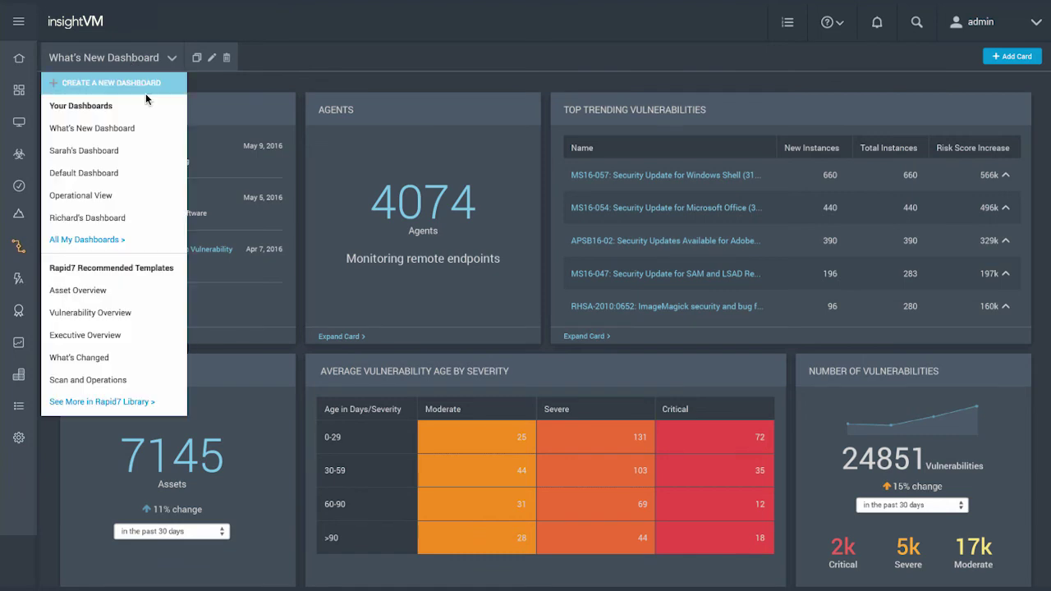
{"action": "left_click", "coordinate": [155, 155]}
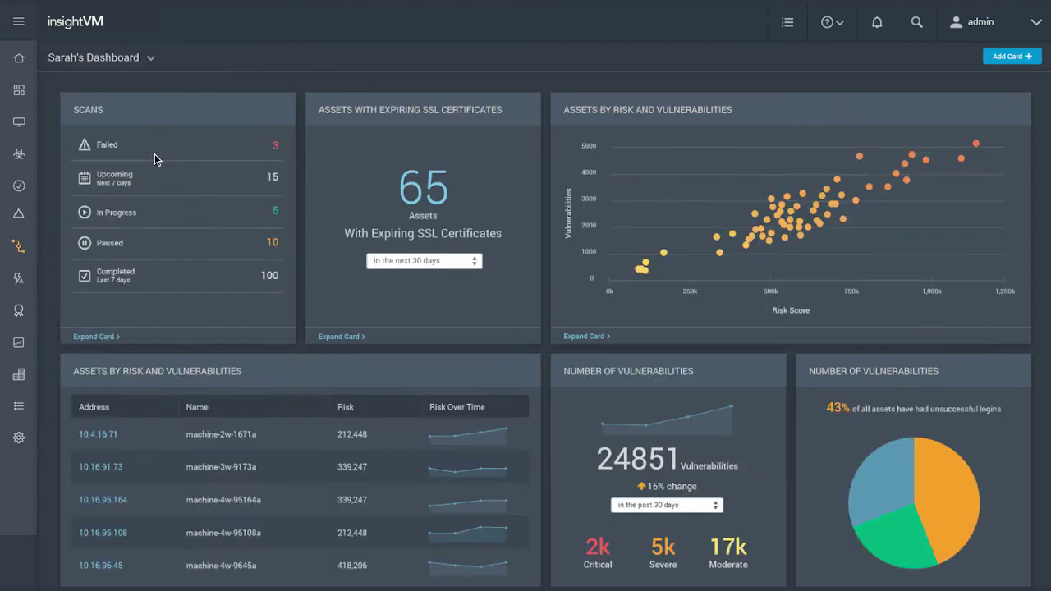